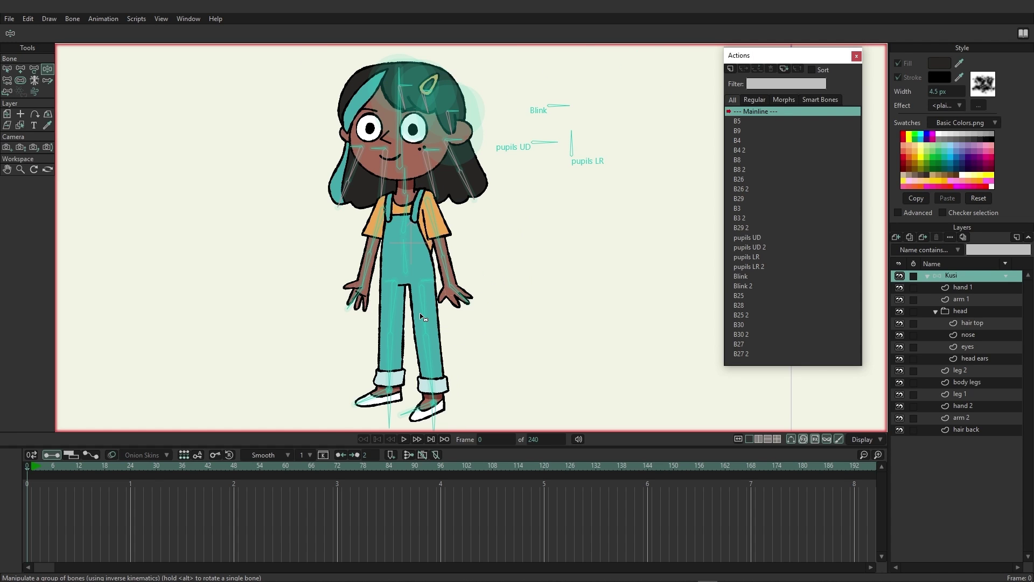
Examine the rigged character and its bones from head to feet.
scroll(420, 314, "up", 3)
left_click_drag(420, 284, 402, 179)
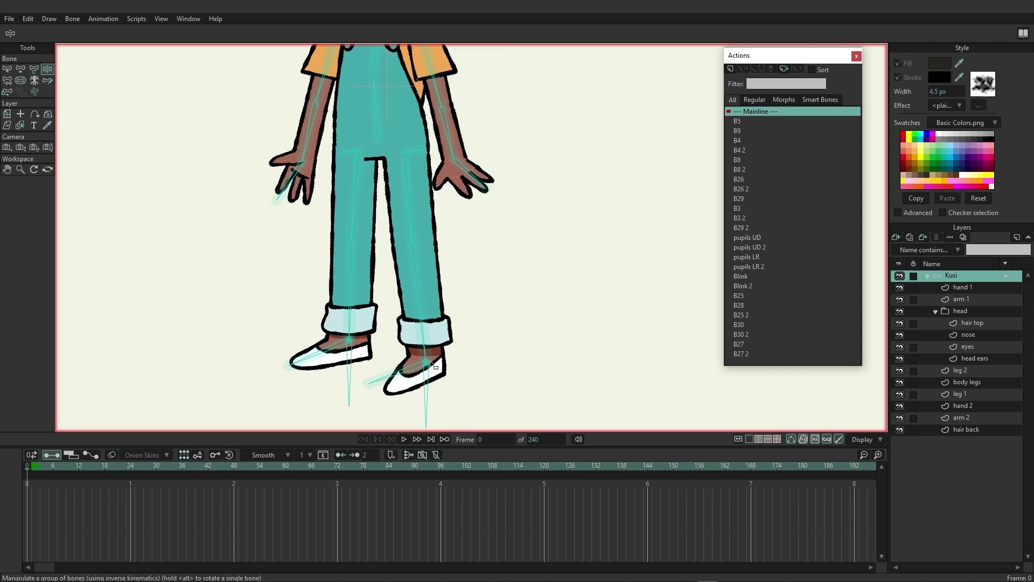
left_click_drag(513, 174, 483, 345)
scroll(489, 214, "up", 2)
scroll(489, 214, "down", 6)
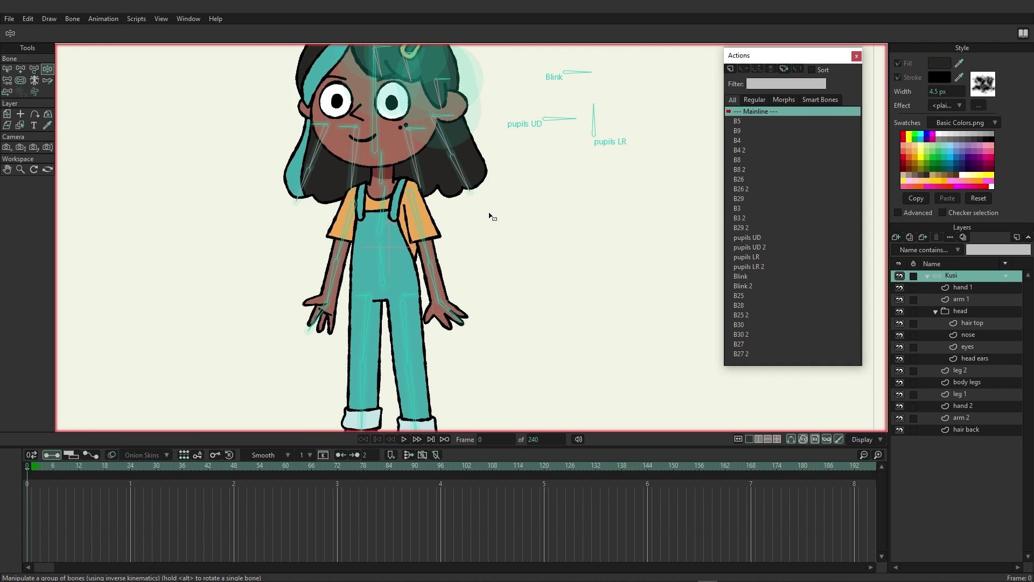
left_click_drag(534, 181, 516, 235)
scroll(516, 235, "up", 2)
left_click_drag(508, 297, 504, 277)
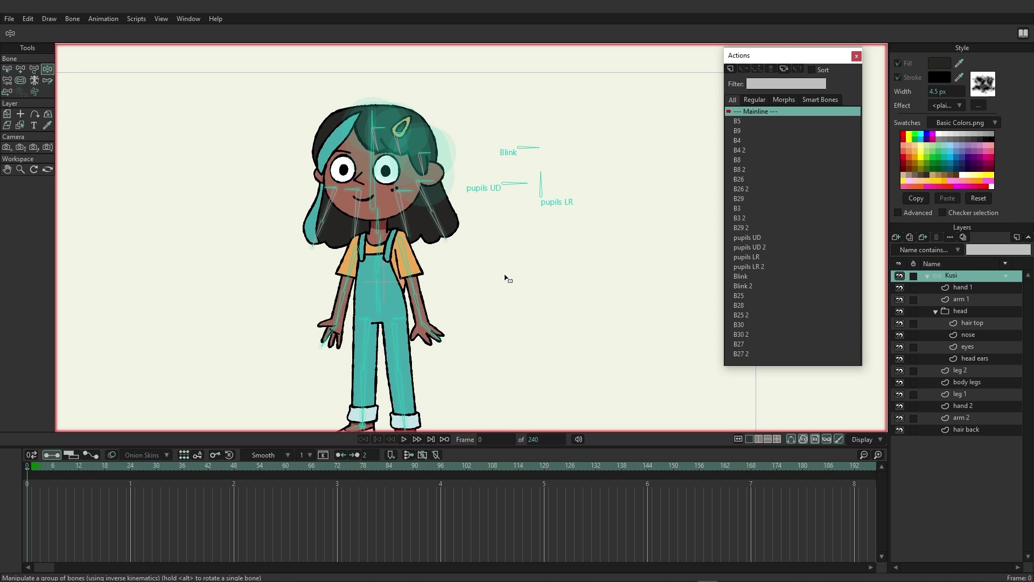
Close the Actions window and pose the character in an anticipation crouch at frame 6, with the body lowered and both arms bent forward.
left_click(857, 56)
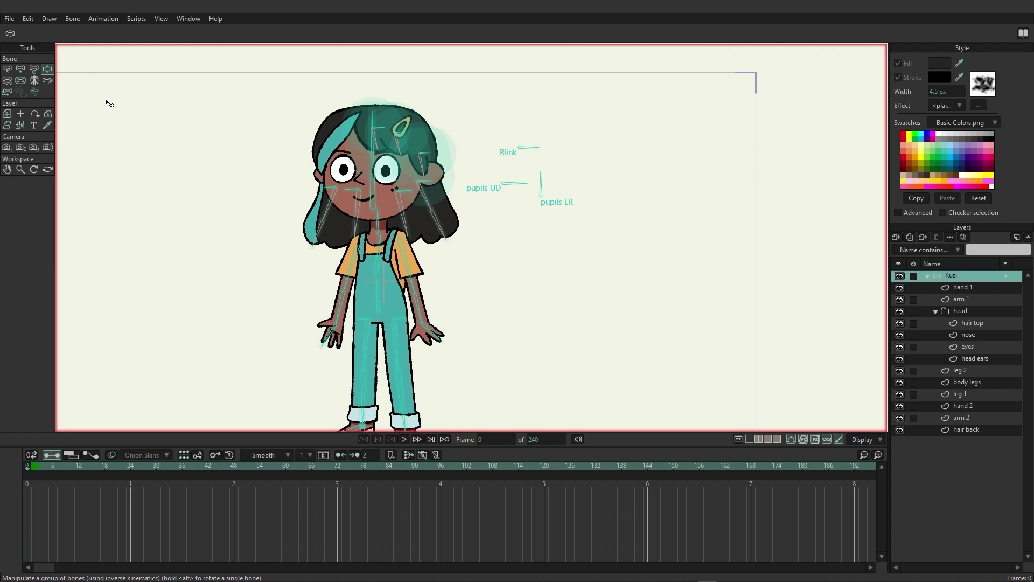
left_click(80, 466)
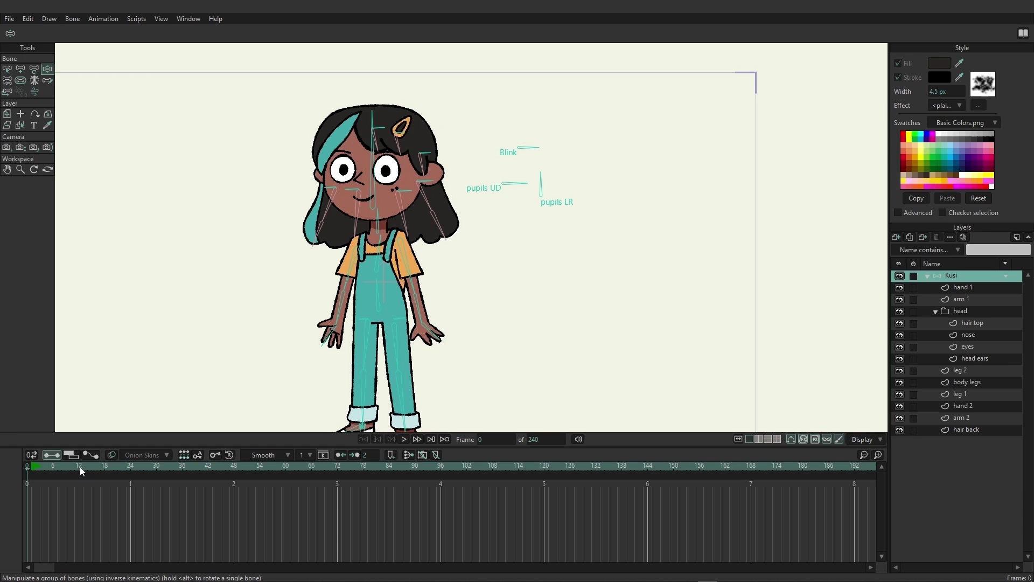
left_click_drag(172, 227, 210, 153)
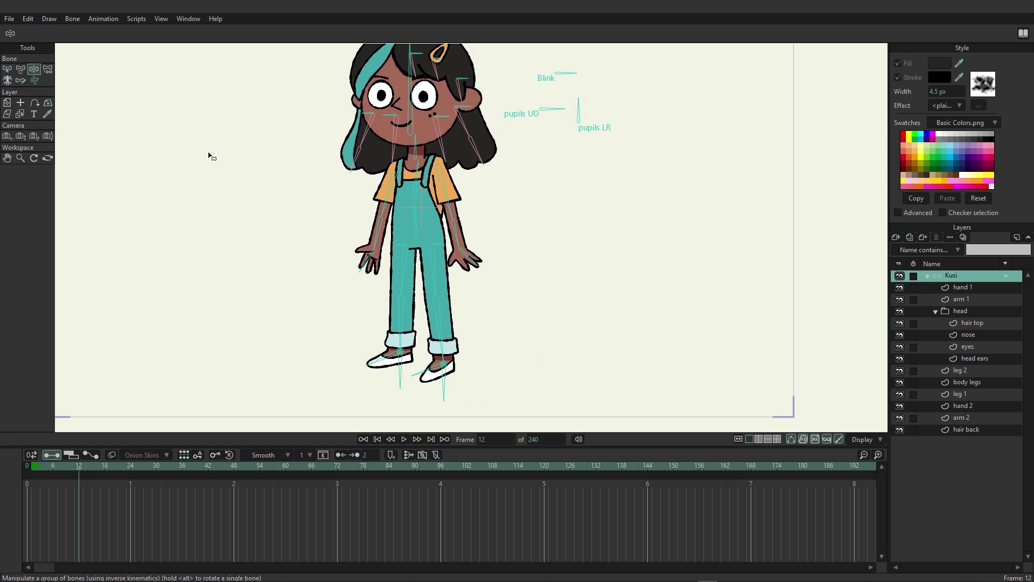
left_click(53, 467)
left_click_drag(413, 181, 407, 180)
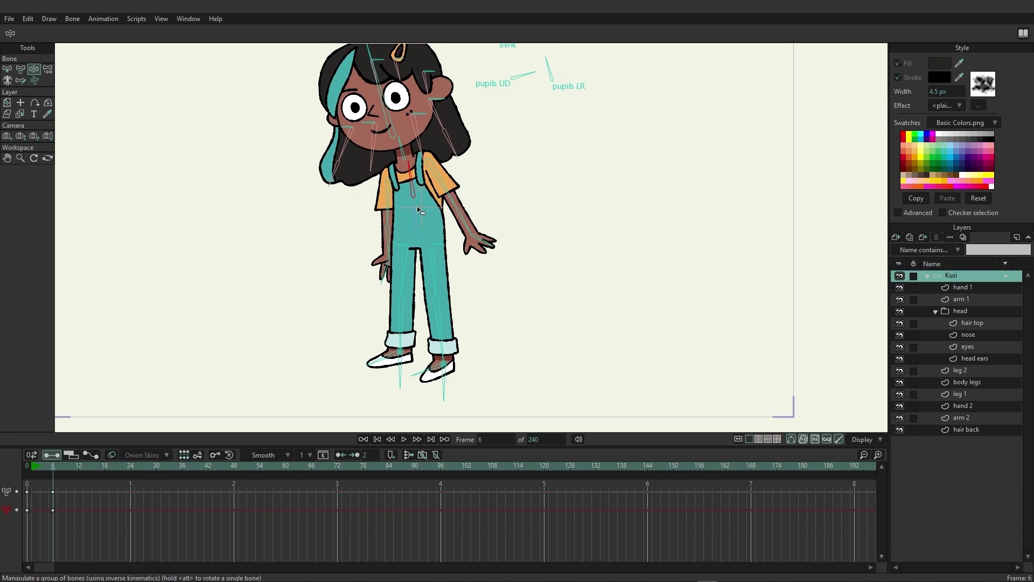
left_click_drag(416, 235, 357, 242)
left_click_drag(464, 255, 415, 262)
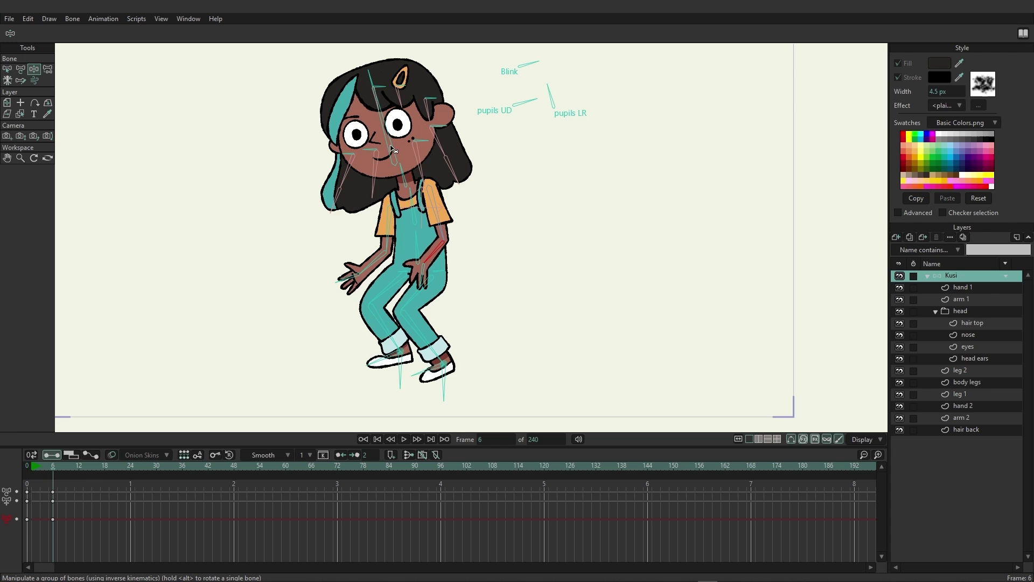
At frame 6, adjust the head's tilt and rotate the Blink bone to close the eyes.
left_click_drag(389, 142, 386, 143)
left_click_drag(586, 131, 594, 156)
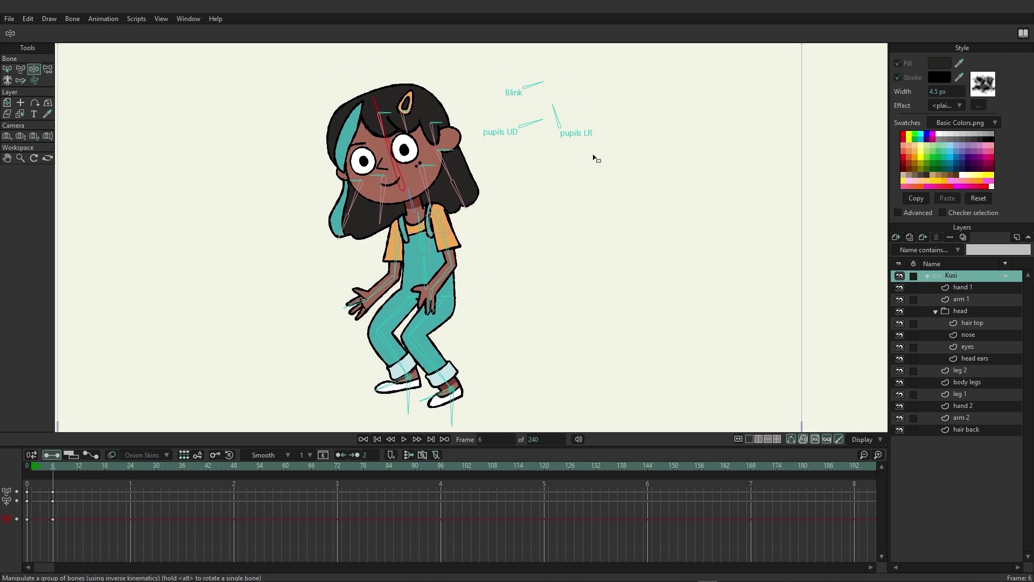
left_click_drag(532, 88, 549, 123)
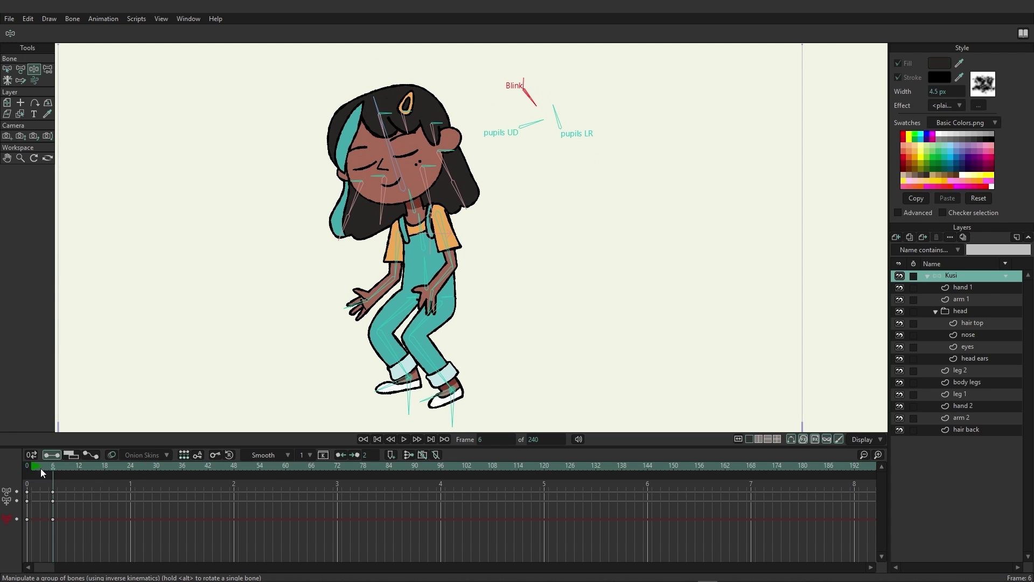
Scrub through the crouch and freeze the pose with keyframes at frame 9.
left_click_drag(40, 468, 77, 478)
key("Left")
key("Left")
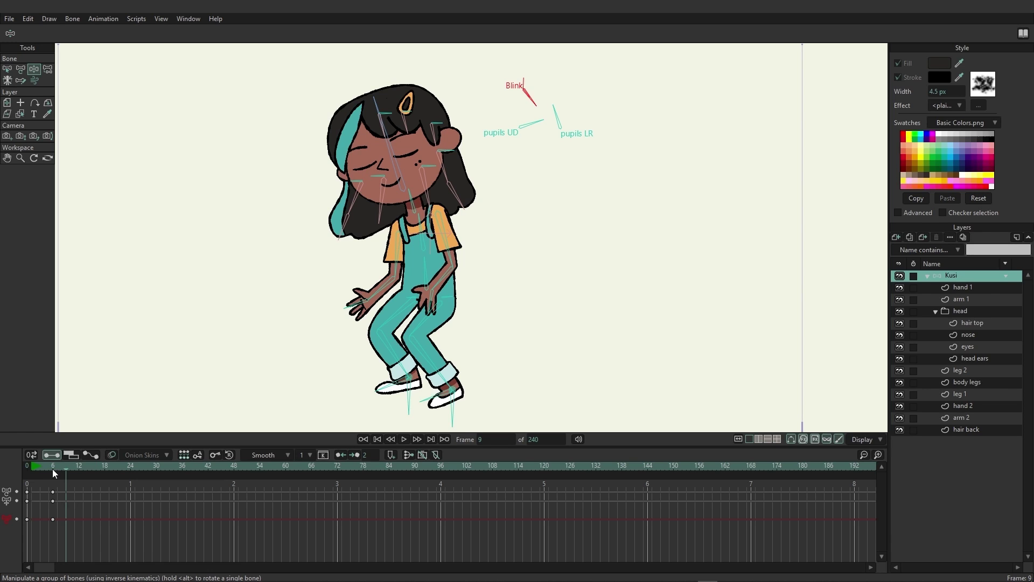
mouse_move(52, 469)
left_mouse_down()
mouse_move(63, 466)
mouse_move(61, 479)
left_mouse_up()
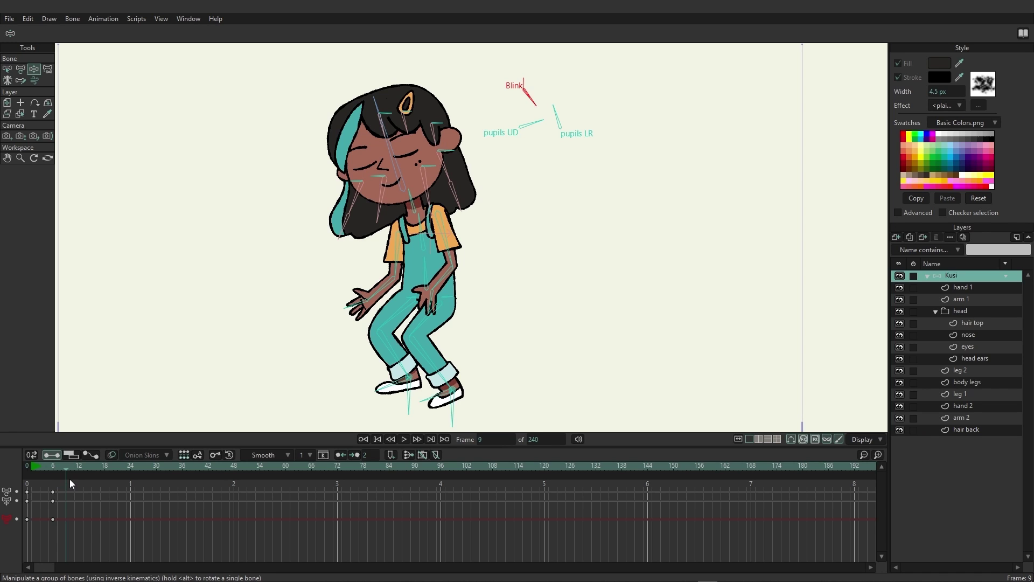
key("ctrl+f")
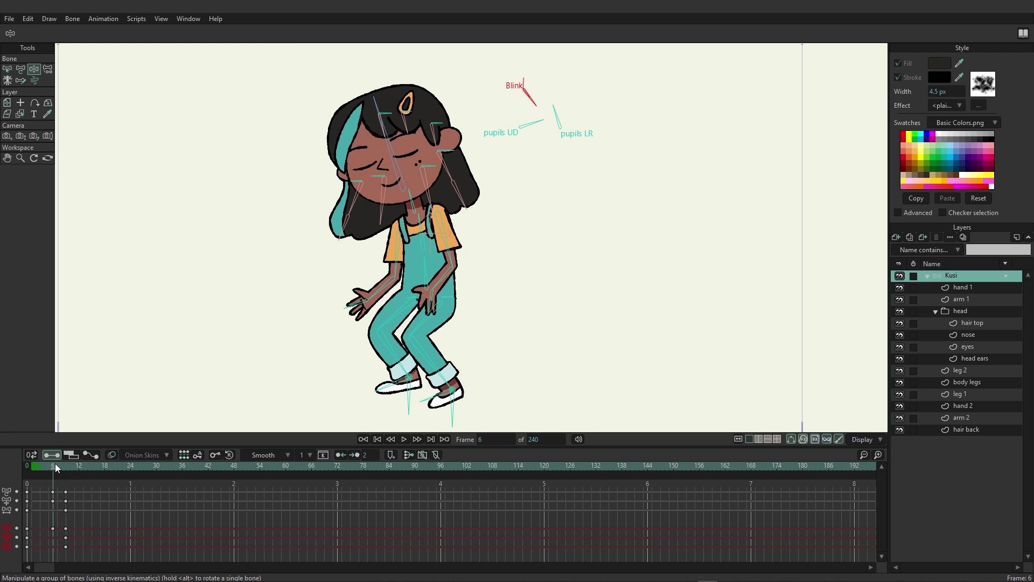
Pose the character mid-jump at frame 15, with the body raised, arms spread and both feet lifted under bent knees.
left_click_drag(55, 464, 63, 465)
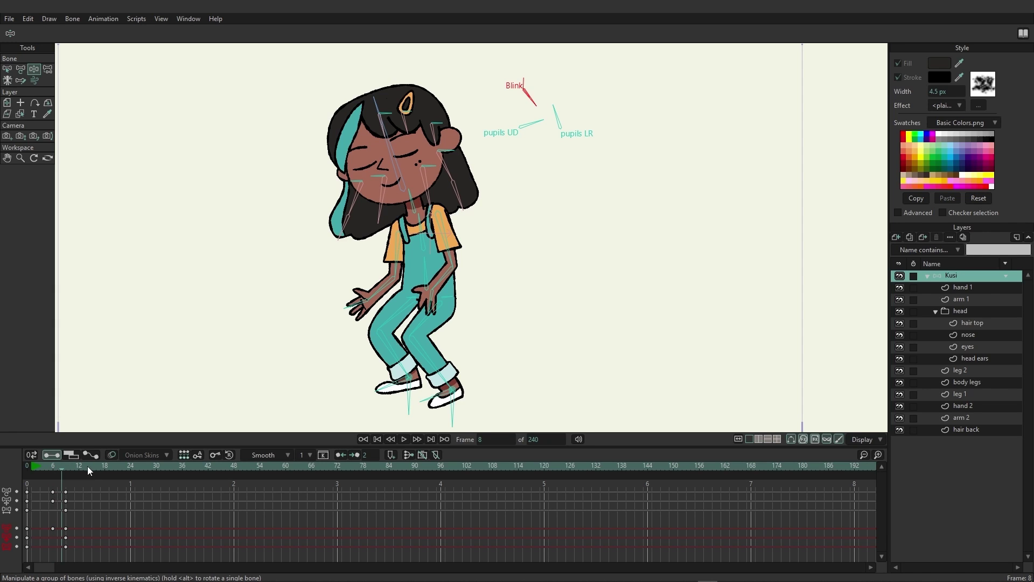
left_click(84, 467)
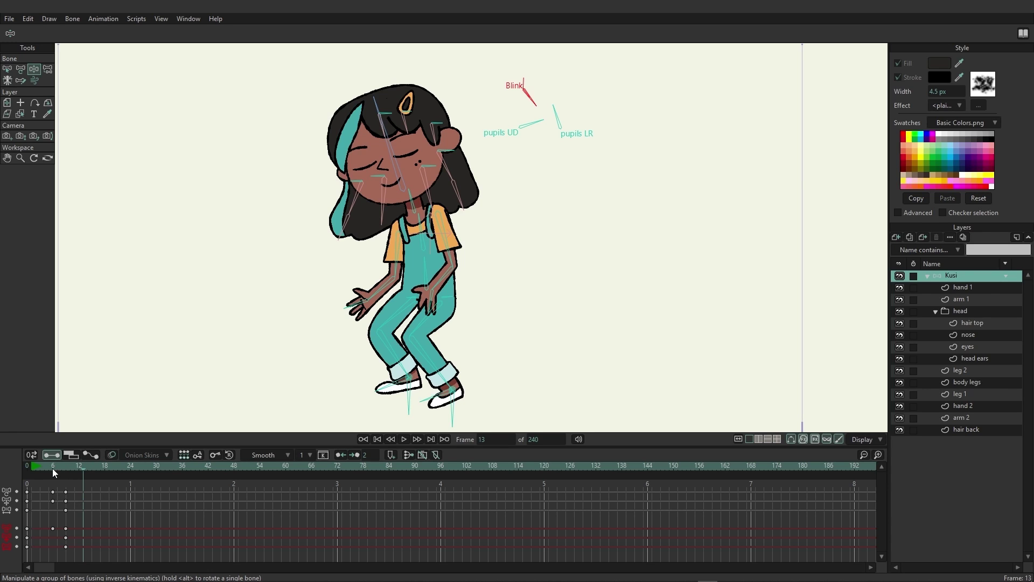
left_click_drag(53, 468, 65, 471)
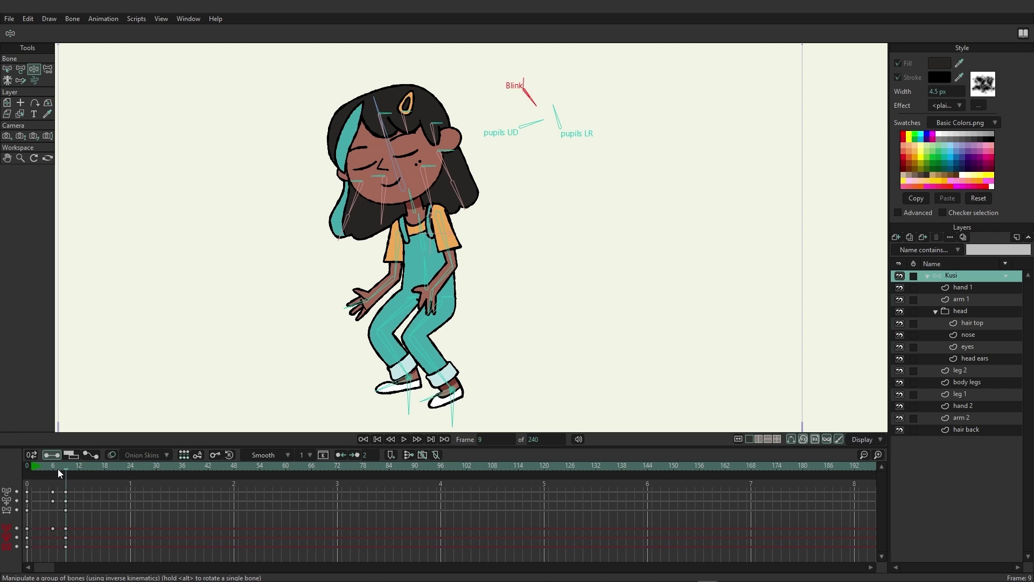
left_click_drag(57, 469, 92, 464)
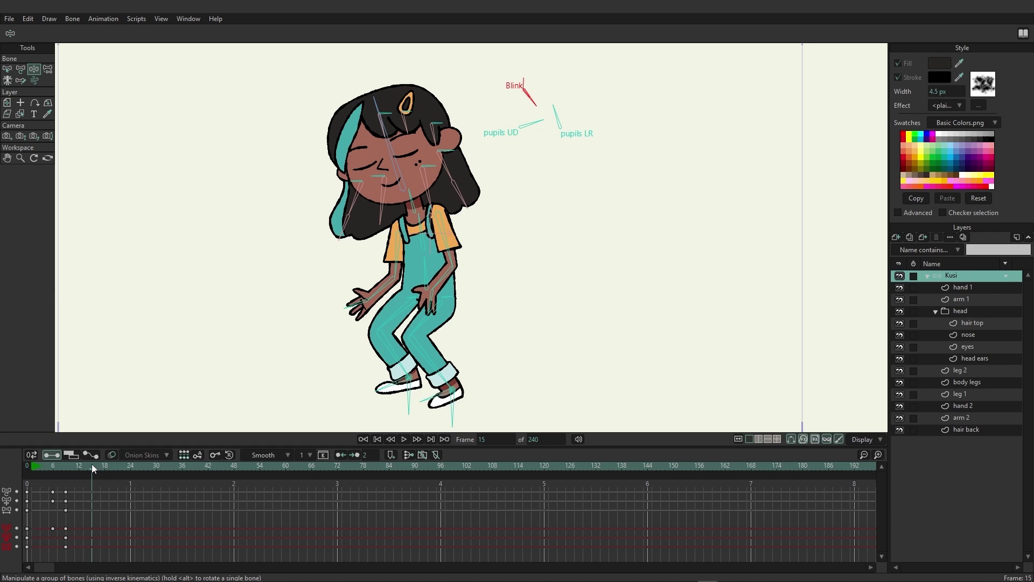
scroll(523, 211, "down", 4)
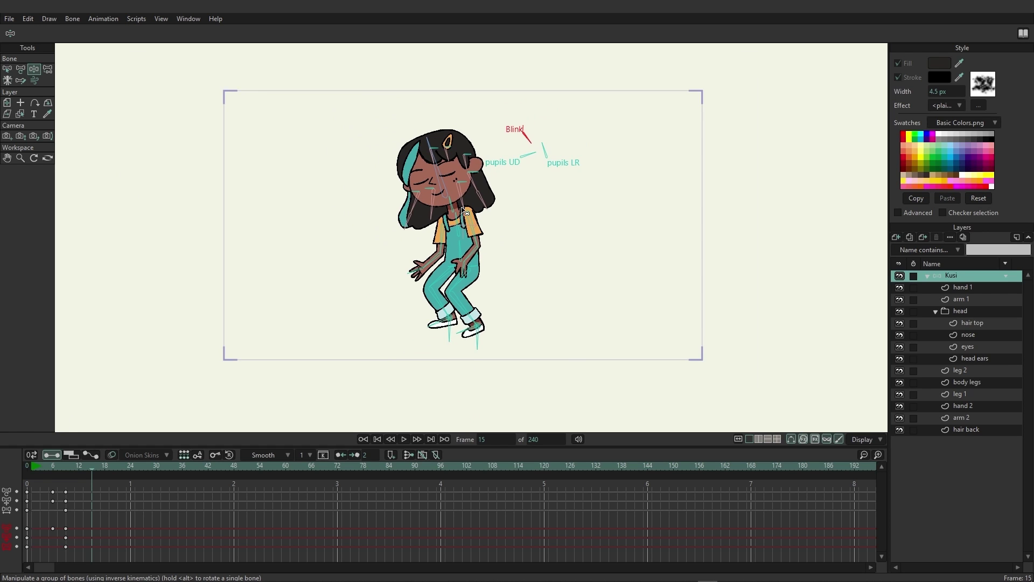
left_click_drag(486, 219, 468, 276)
left_click_drag(381, 273, 407, 217)
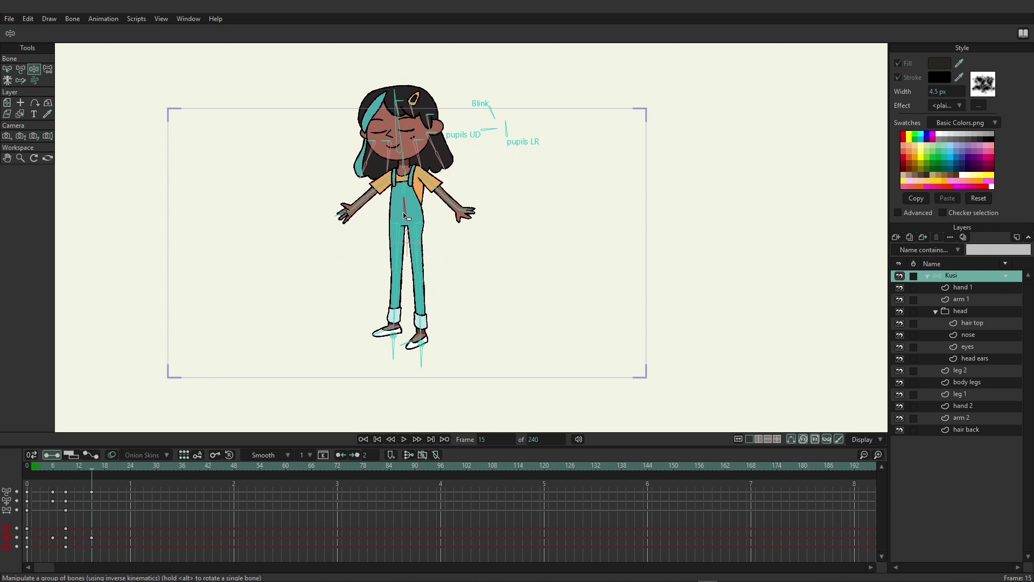
left_click_drag(404, 337, 395, 264)
left_click_drag(424, 340, 425, 266)
Copy the standing pose's keyframes from frame 0 to frame 24 and play back the jump.
left_click_drag(66, 465, 130, 461)
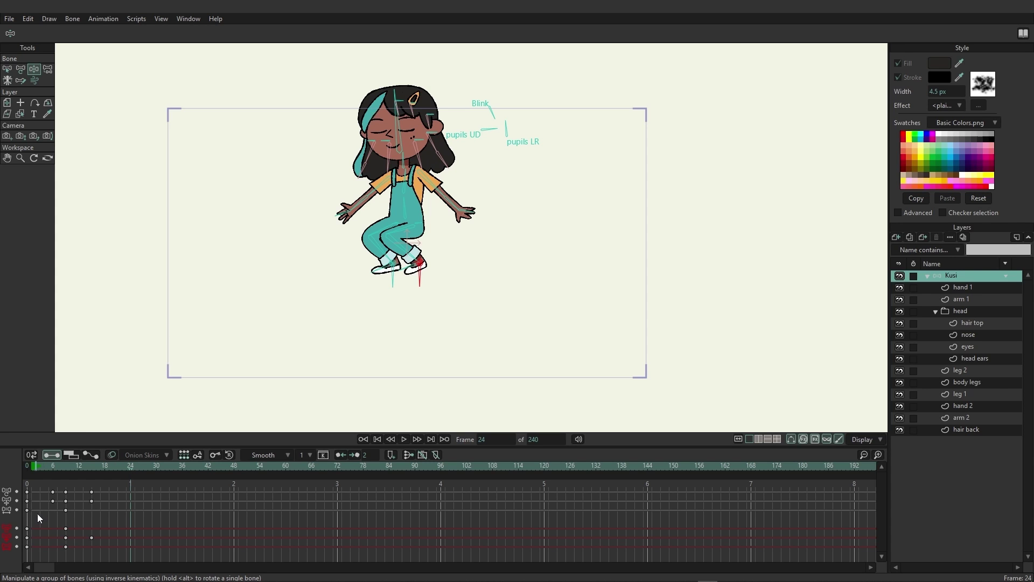
left_click_drag(37, 513, 76, 467)
key("ctrl+v")
key("space")
key("space")
key("space")
Copy the keyframes of foot target bone B11 from frame 9 to frame 12 and check the motion up to frame 19.
left_click(7, 69)
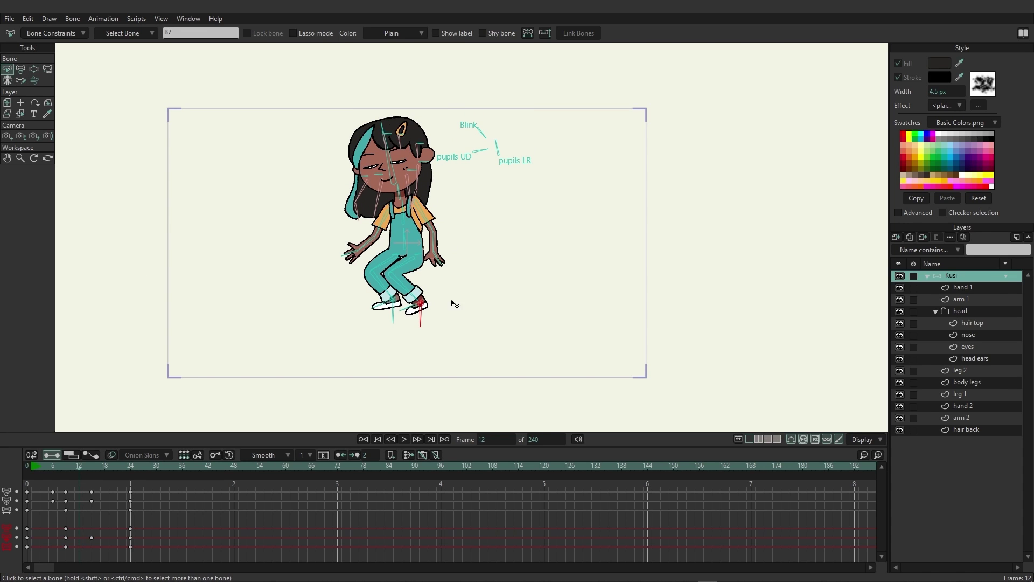
scroll(494, 318, "up", 3)
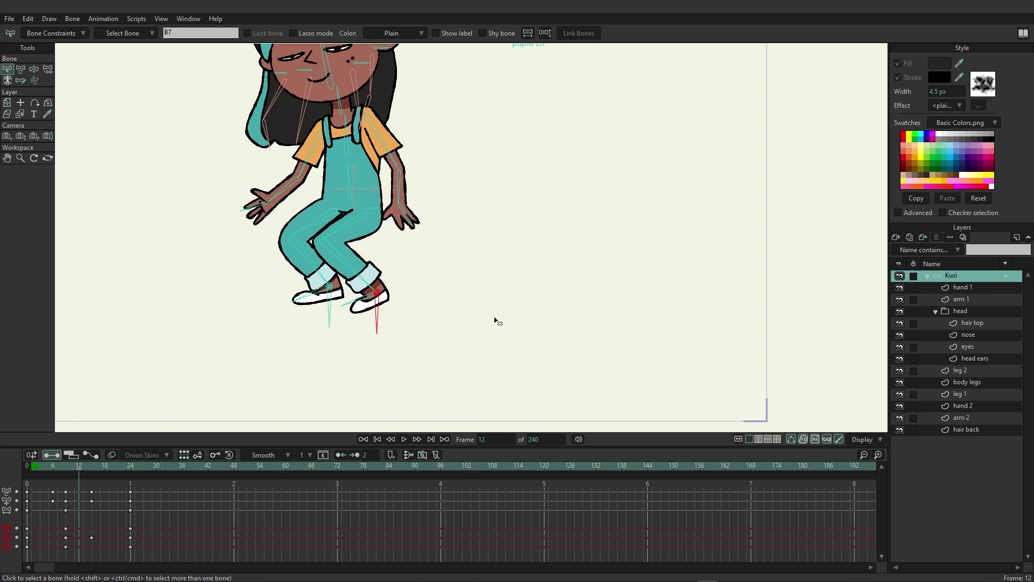
left_click(330, 288)
left_click_drag(58, 523, 72, 551)
key("ctrl+v")
left_click_drag(65, 467, 109, 463)
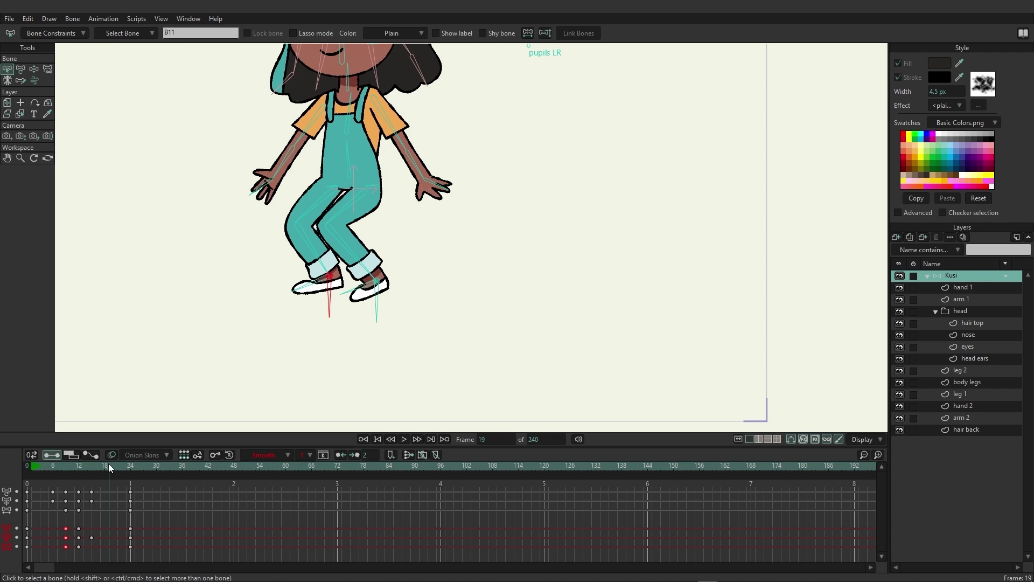
Copy the keyframes of foot target bone B7 from frame 9 to frame 19.
left_click(381, 284)
left_click(381, 286)
left_click_drag(73, 549, 62, 524)
key("ctrl+v")
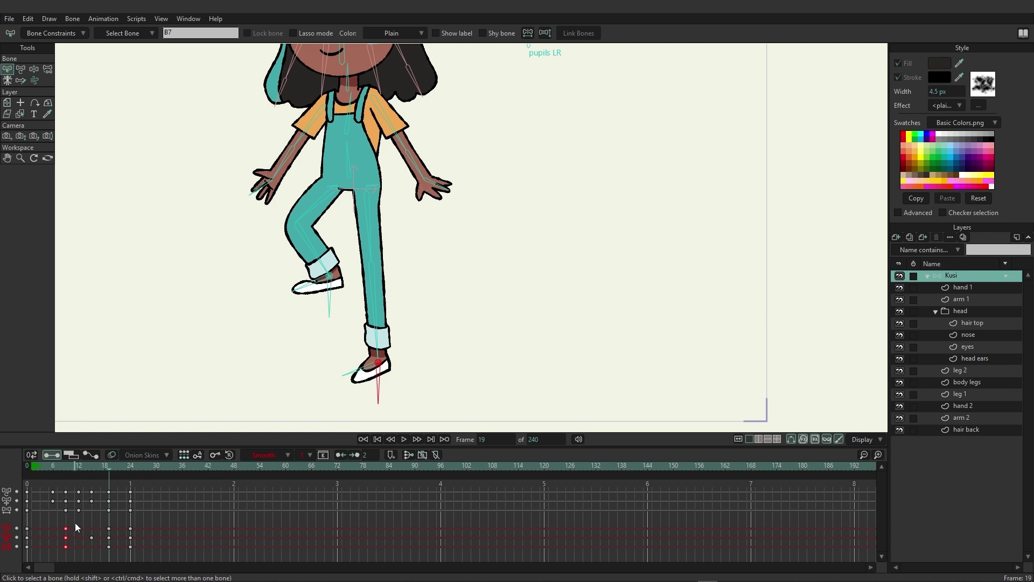
Scrub through the jump and freeze the standing pose with keyframes at frame 30.
left_click_drag(46, 468, 105, 471)
left_click_drag(134, 477, 155, 491)
left_click(156, 465)
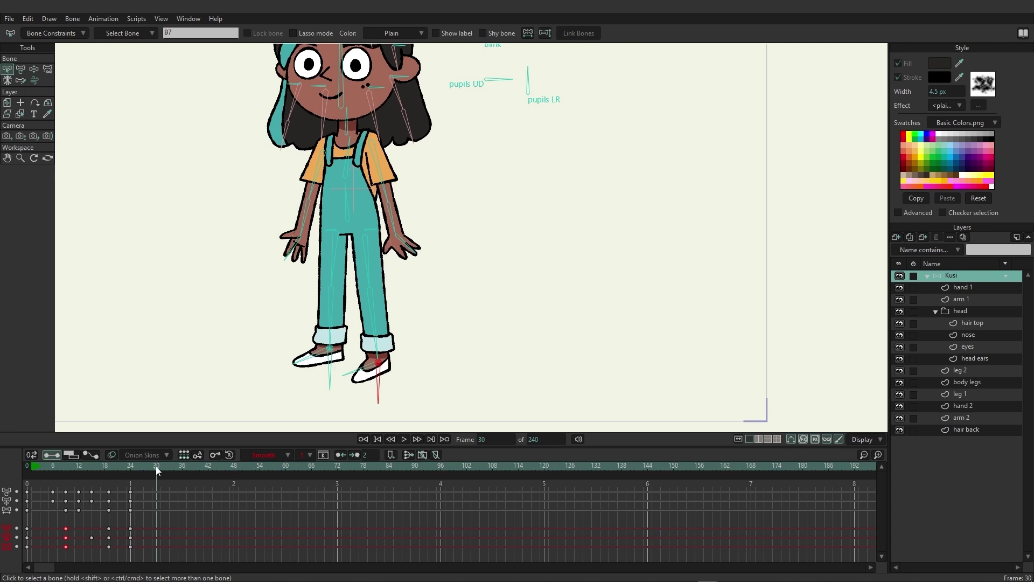
key("ctrl+f")
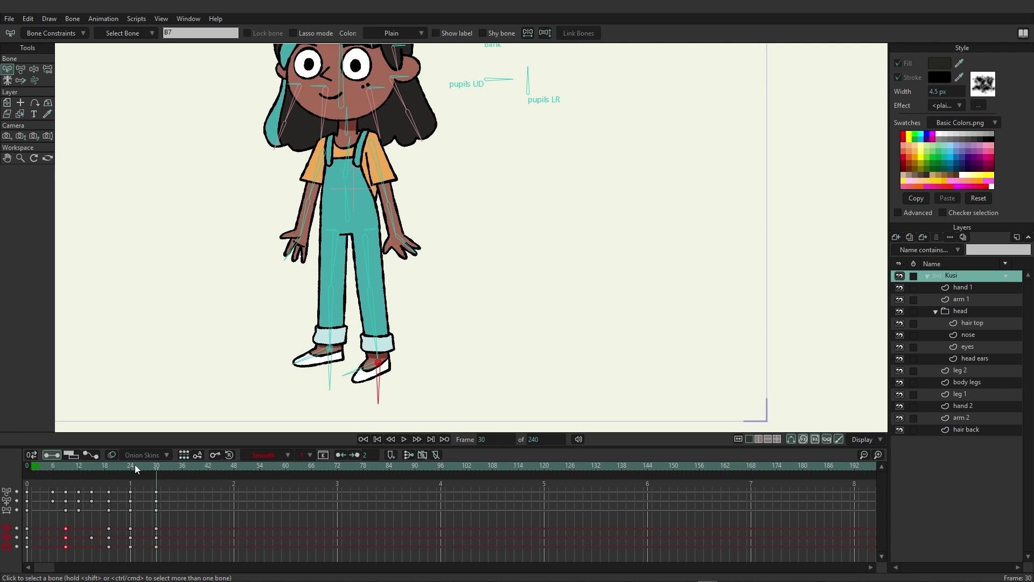
Pose a landing crouch at frame 24 using Manipulate Bones, with the body lowered and both forearms bent forward.
left_click(131, 467)
left_click_drag(291, 241, 295, 302)
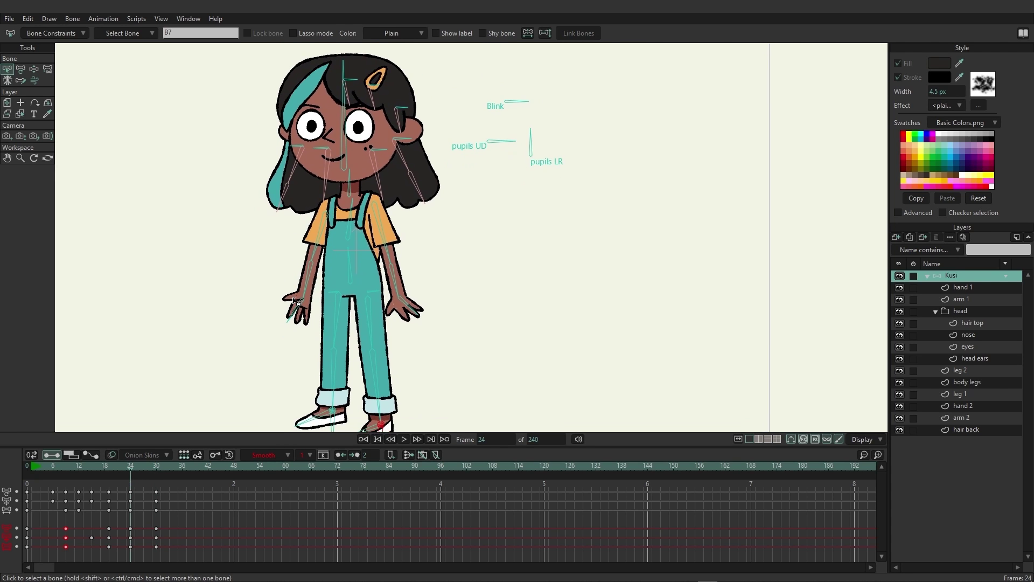
left_click(35, 70)
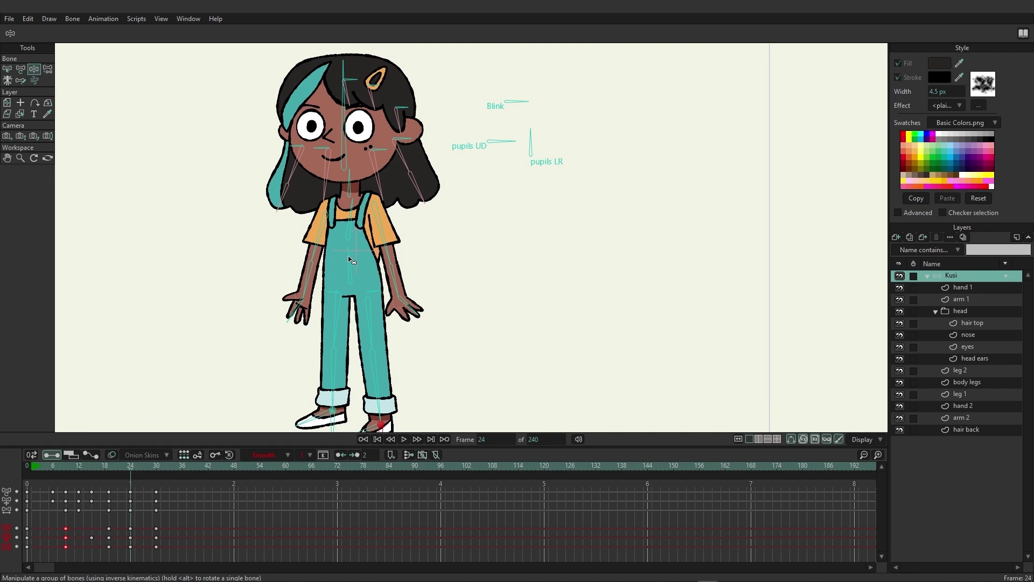
left_click_drag(348, 264, 282, 273)
key("ctrl+z")
left_click_drag(398, 291, 347, 281)
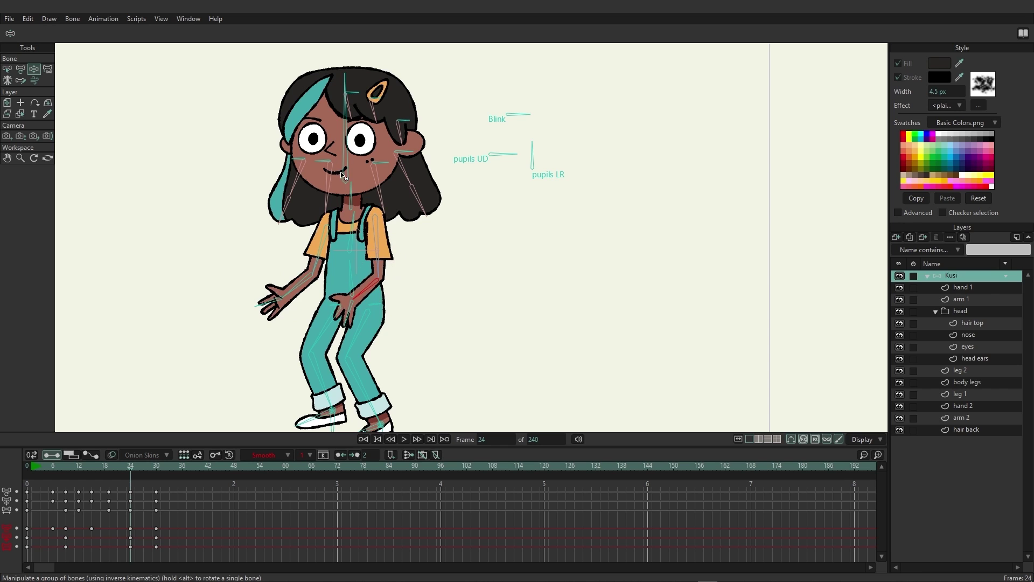
At frame 24, tilt the head, adjust the upper body's lean and rotate the Blink bone to close the eyes.
left_click_drag(343, 146, 320, 146)
left_click_drag(351, 237, 347, 234)
left_click_drag(470, 65, 530, 68)
Play back and scrub the jump animation from the start to review its poses and timing.
left_click(40, 465)
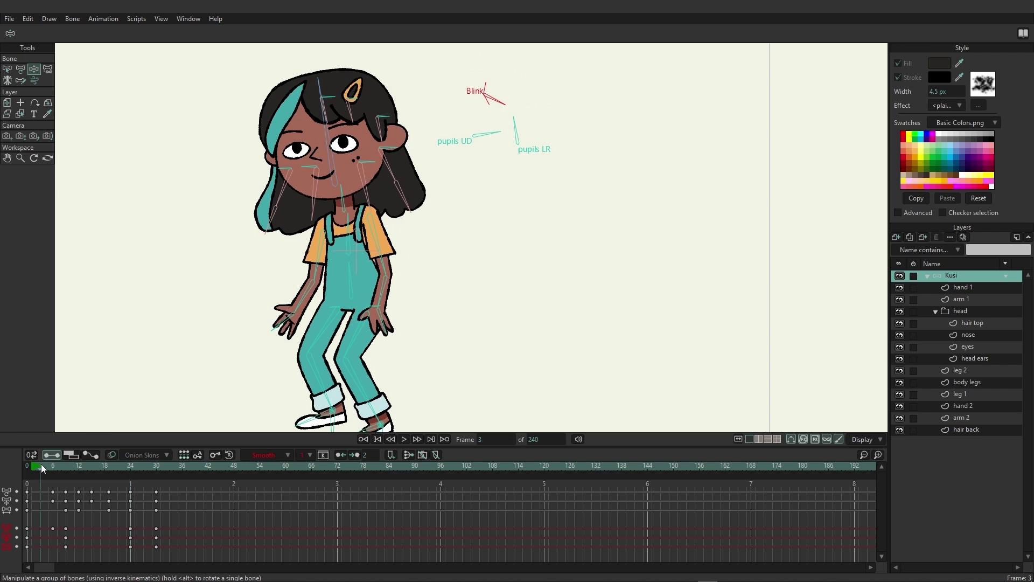
key("space")
key("space")
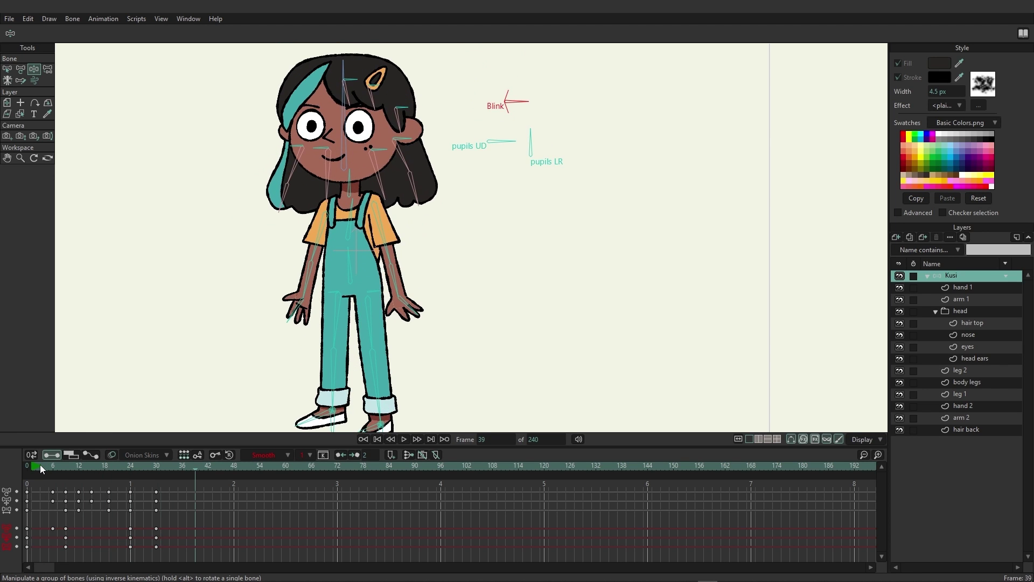
scroll(344, 343, "up", 2)
scroll(343, 342, "down", 3)
left_click(42, 465)
key("space")
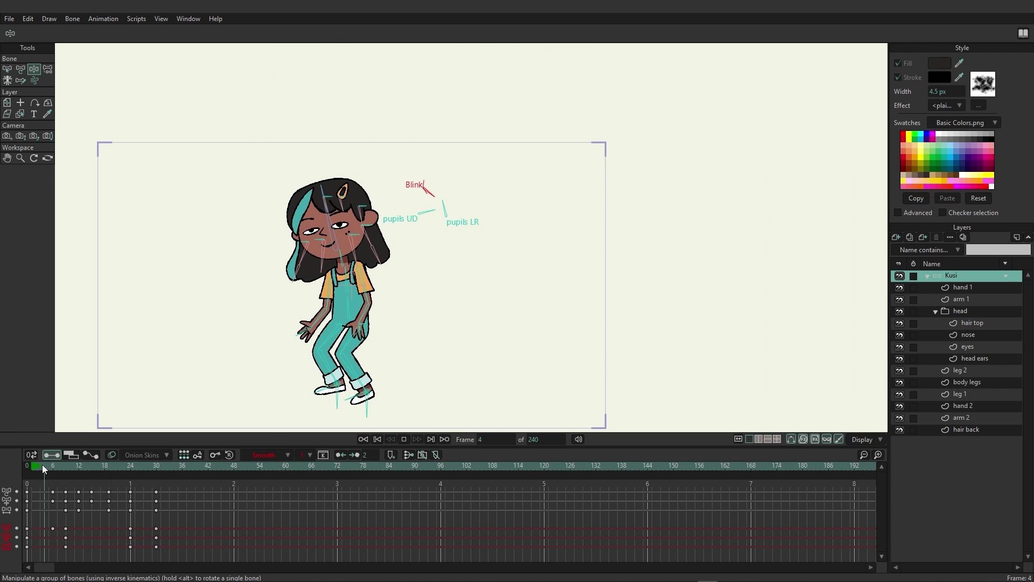
key("space")
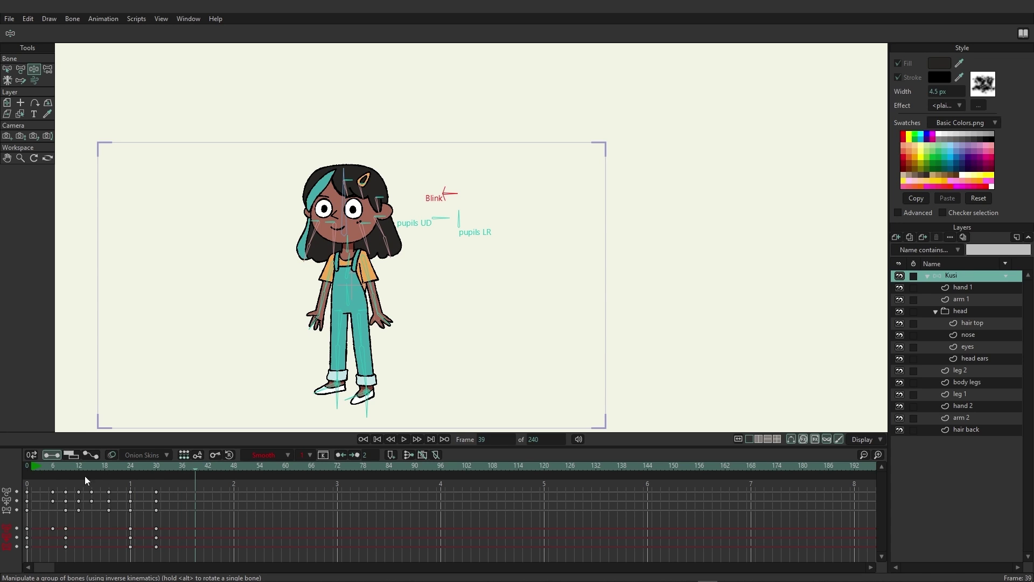
left_click_drag(44, 469, 196, 478)
left_click_drag(61, 465, 157, 480)
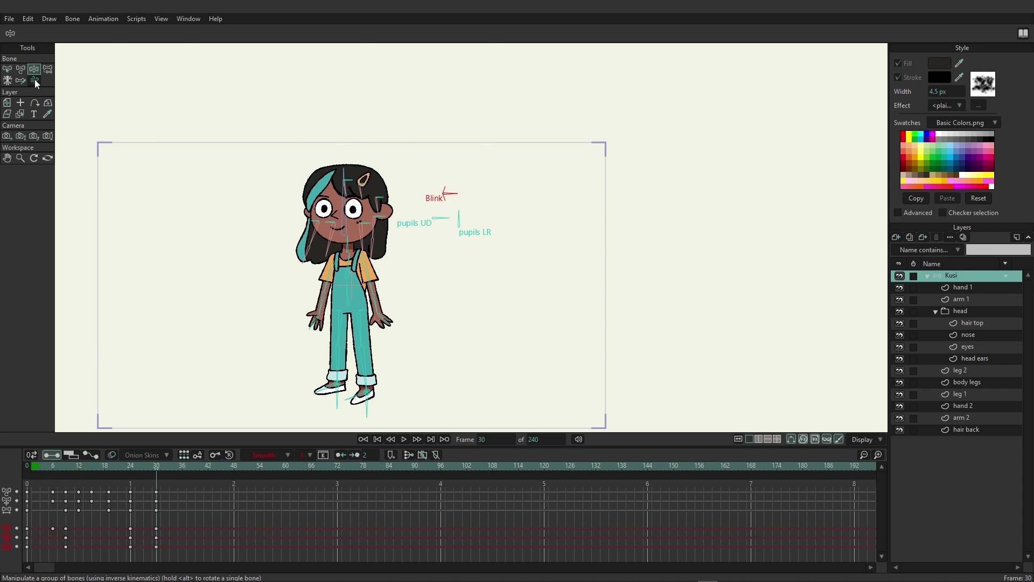
At frame 30, rotate the pupils LR and pupils UD bones so the eyes look up to the right, and play back the jump.
left_click(22, 69)
left_click(131, 467)
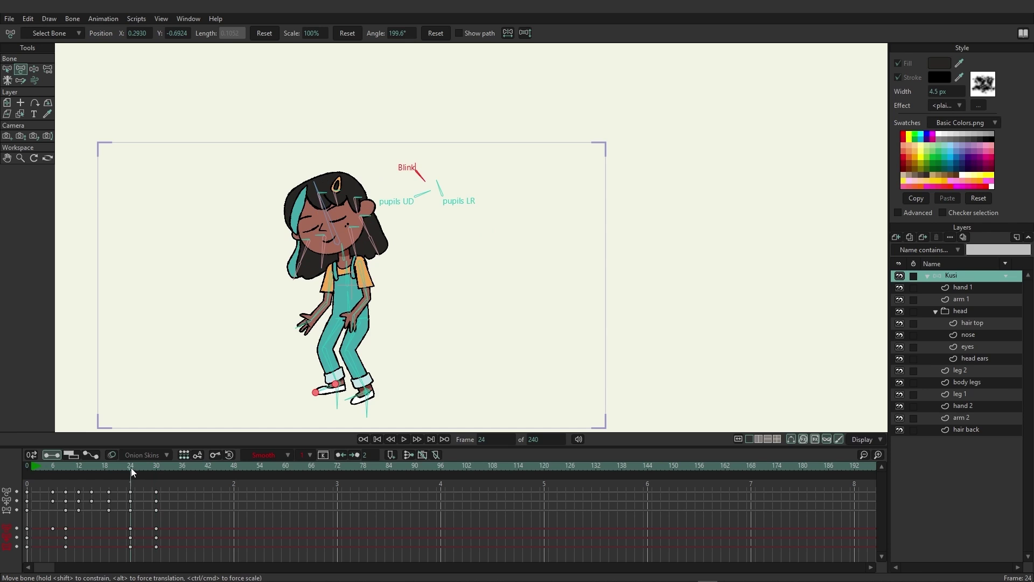
left_click(157, 466)
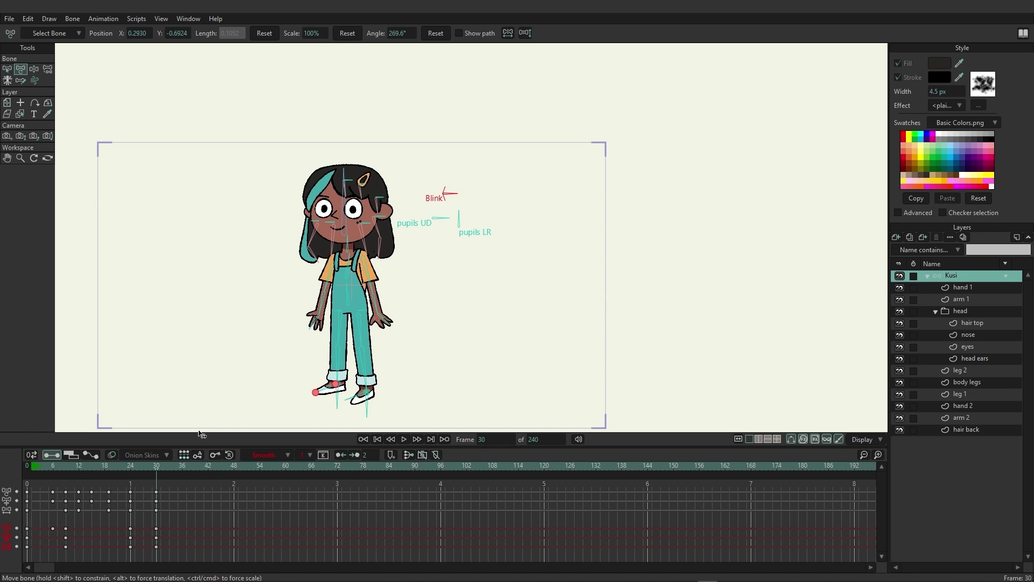
left_click(460, 219)
left_click_drag(460, 221, 441, 215)
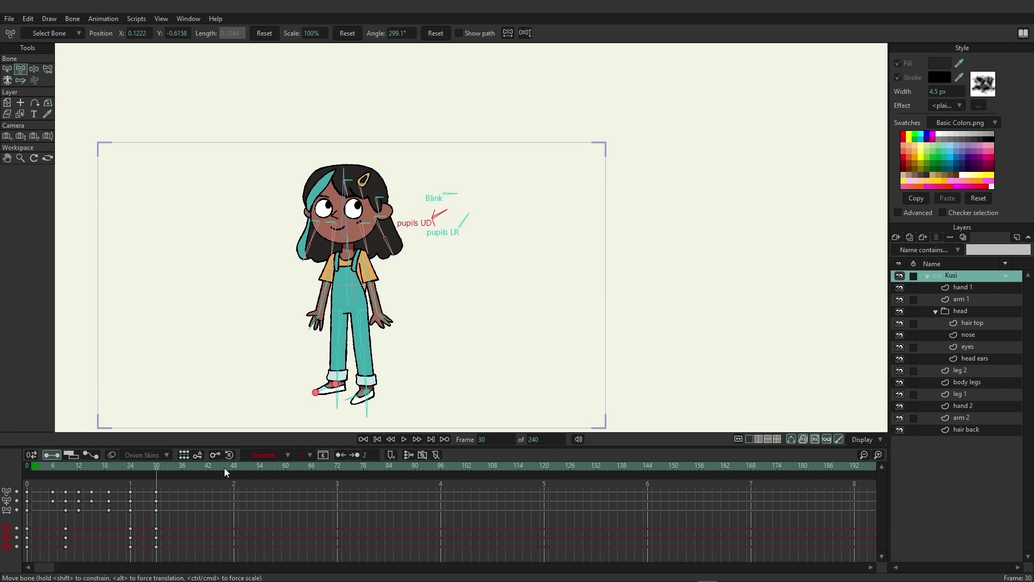
left_click(39, 467)
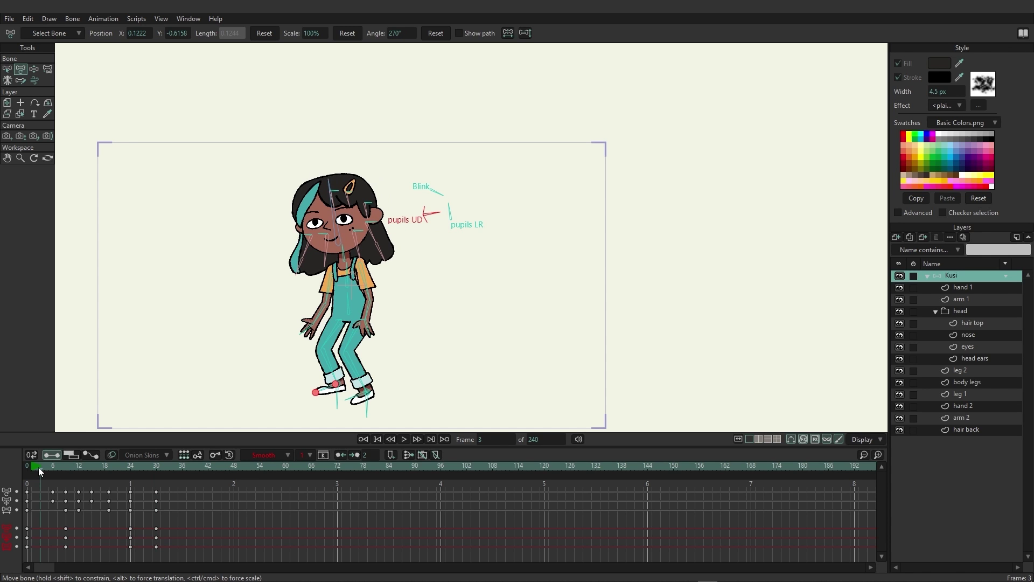
key("space")
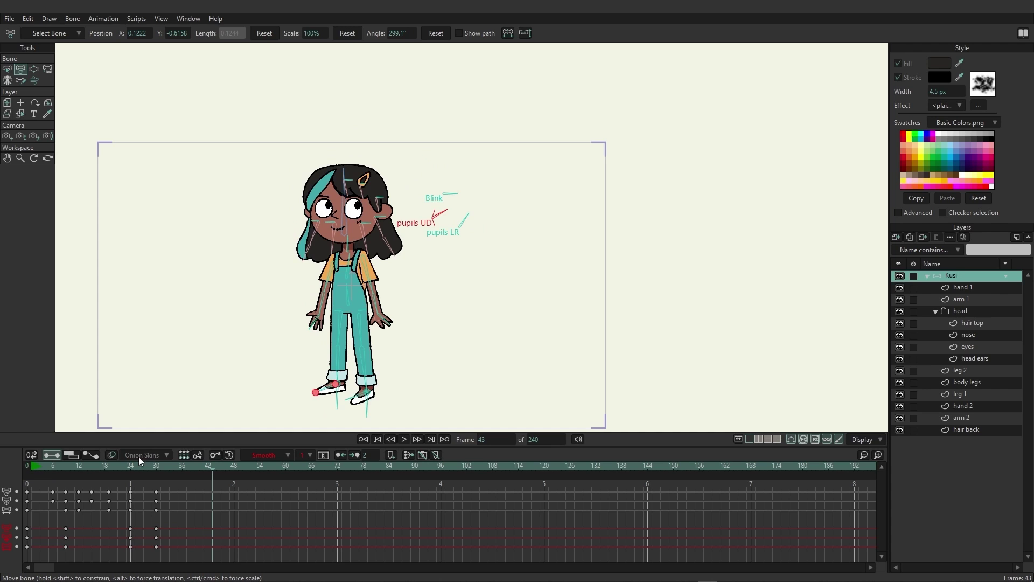
At frame 30, lower the torso slightly with Manipulate Bones so the knees bend and the body shifts to the right.
left_click(158, 463)
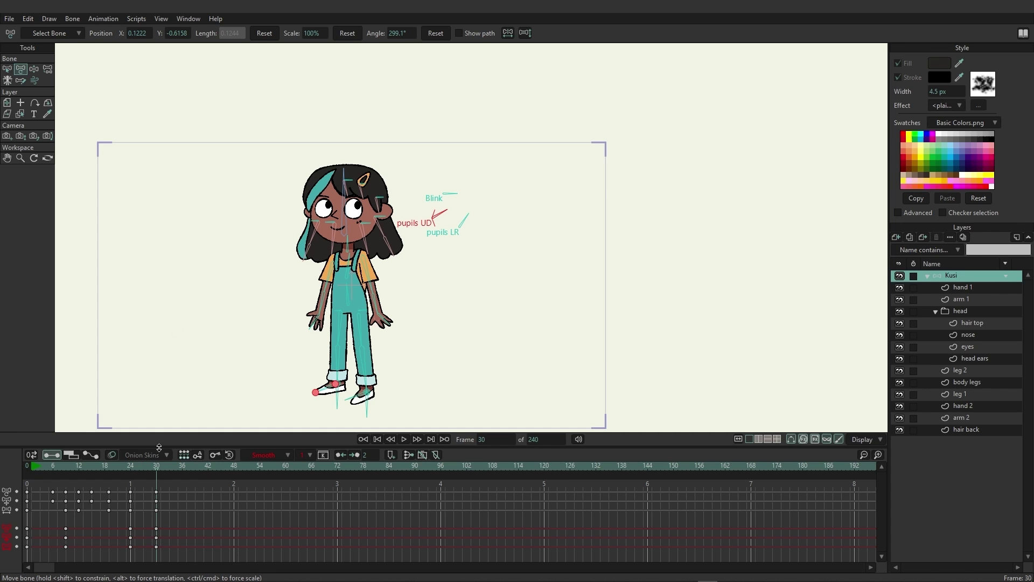
left_click(33, 69)
left_click_drag(343, 271, 350, 302)
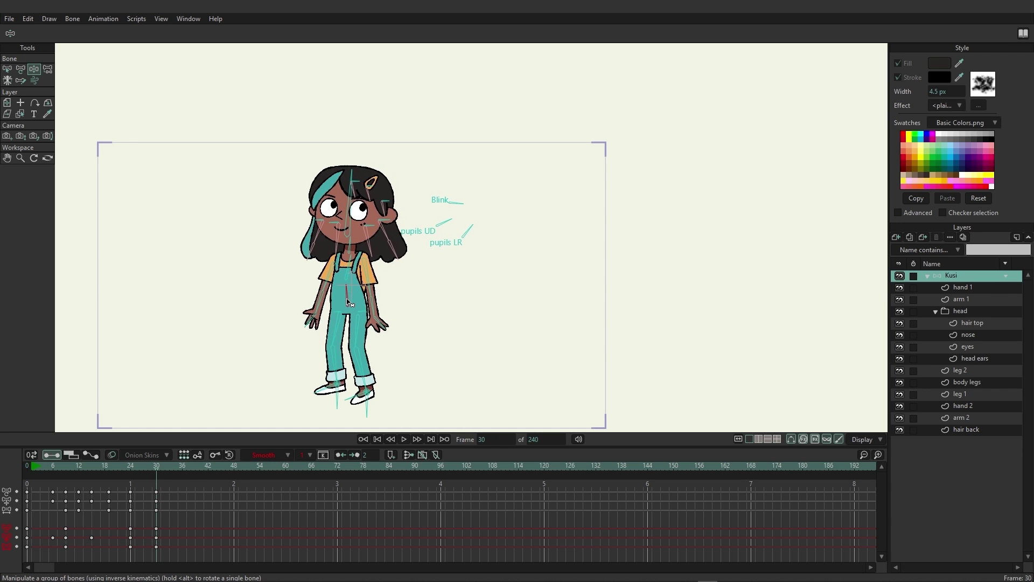
Play back the jump from frame 6 and examine the girl's final standing pose up close.
left_click(54, 466)
key("space")
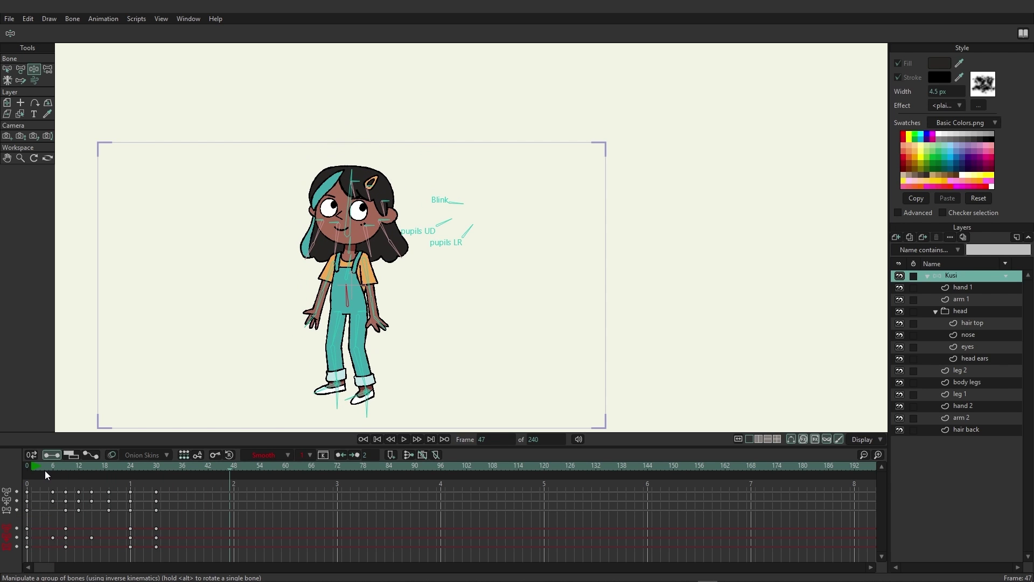
scroll(335, 309, "up", 1)
left_click_drag(327, 323, 349, 305)
scroll(335, 296, "up", 1)
scroll(346, 304, "down", 1)
scroll(345, 306, "up", 1)
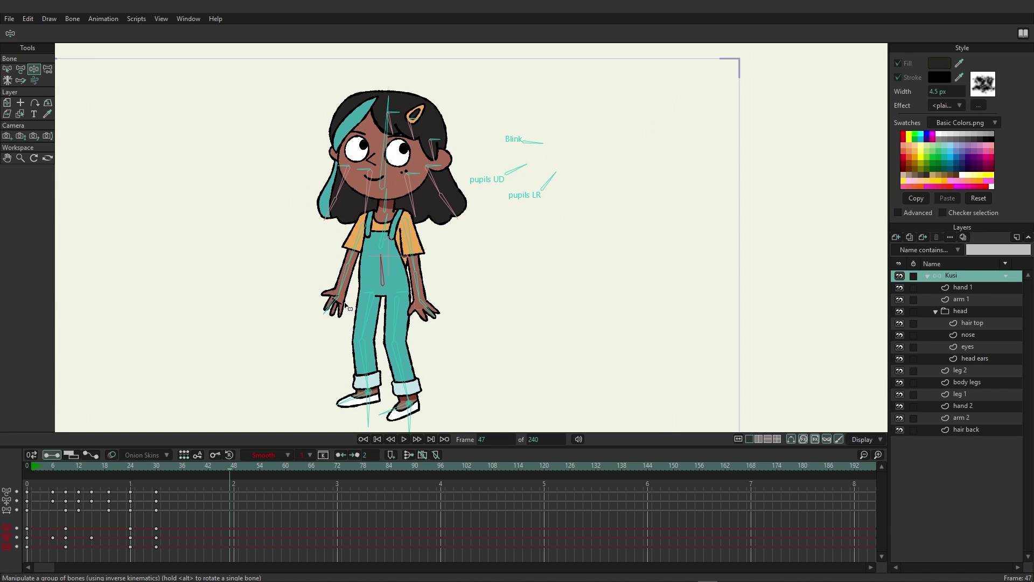